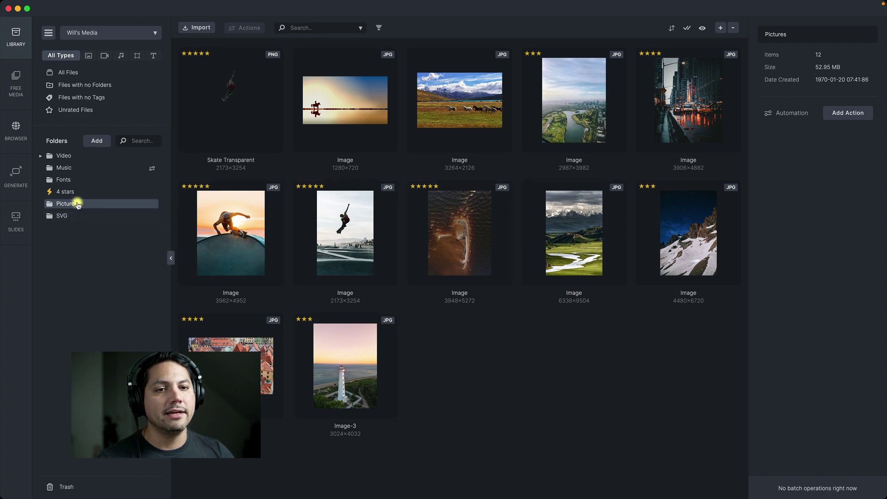
- Select the skateboarder photo to show its 2173 × 3254 JPG, 617.24 KB details
click(343, 251)
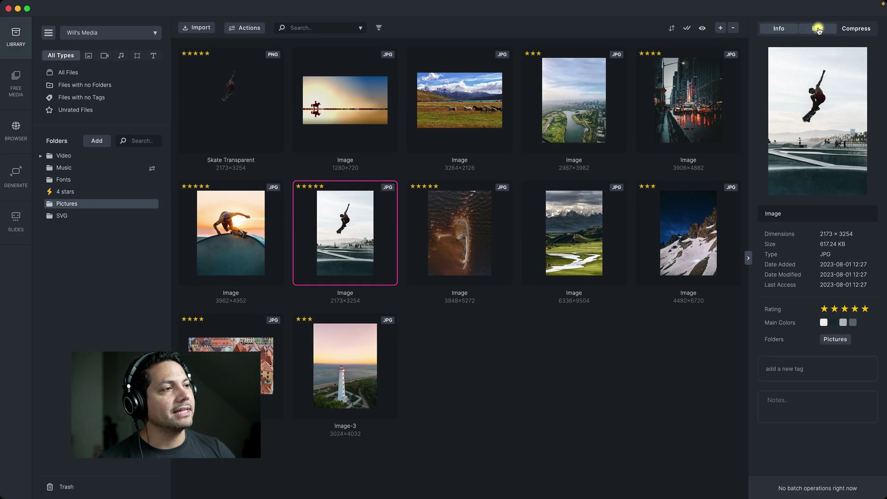
- Open the selected skateboarder photo in the built-in editor from the Edit panel
click(818, 29)
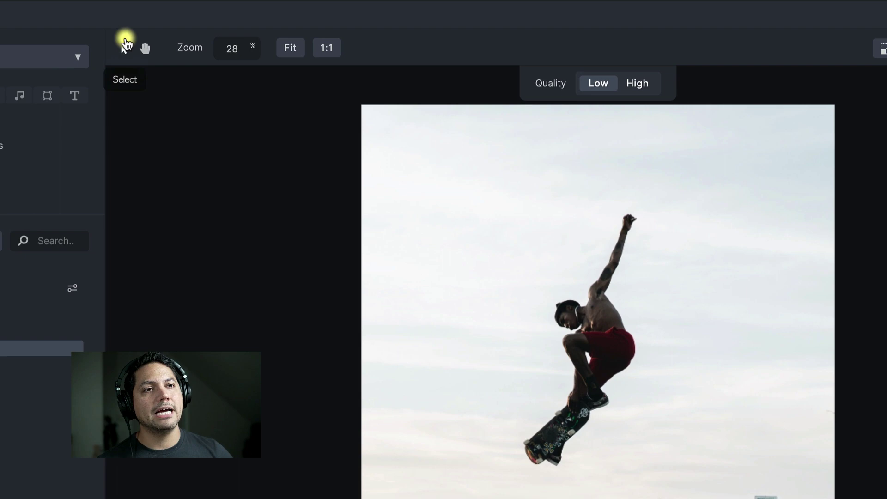
- Pan the photo with the Hand tool and raise the zoom from 28% to 78%
click(126, 47)
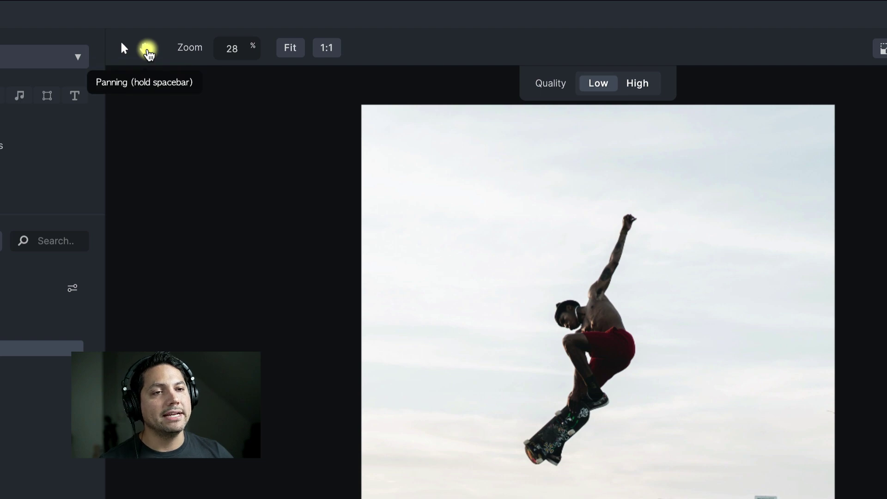
click(149, 54)
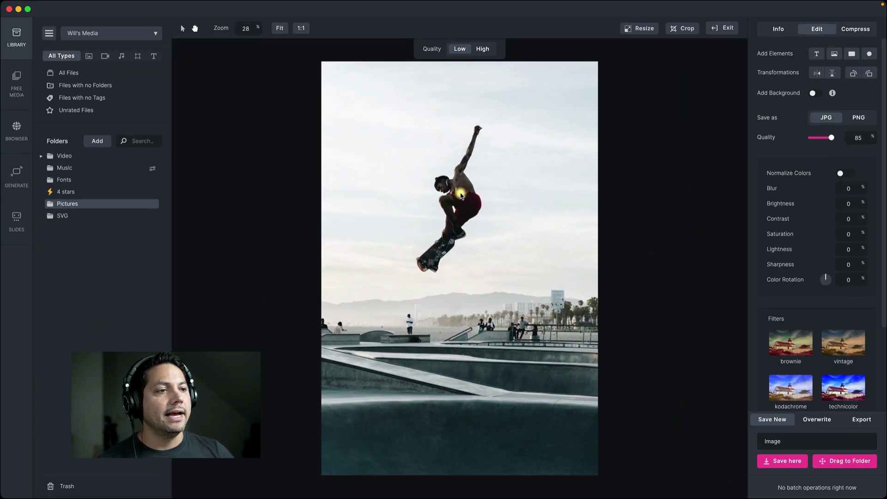
mouse_move(461, 197)
mouse_down()
mouse_move(466, 220)
mouse_move(496, 250)
mouse_move(443, 220)
mouse_move(459, 194)
mouse_up()
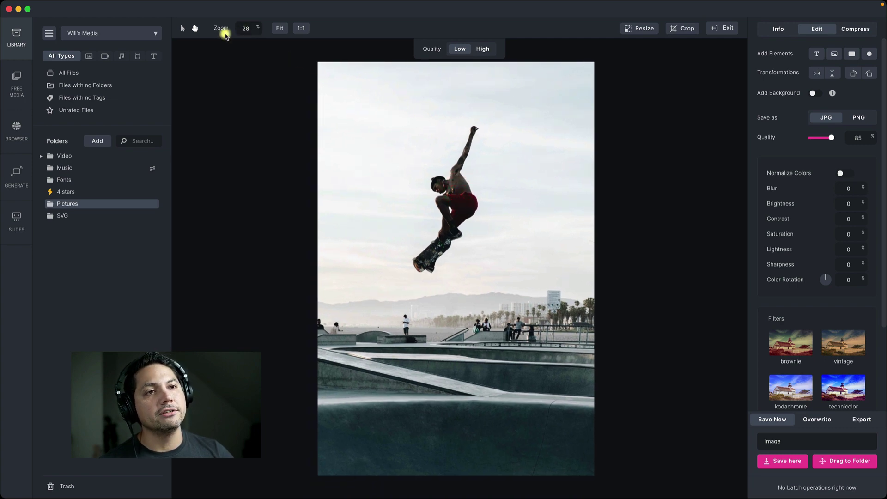
drag(260, 28, 290, 29)
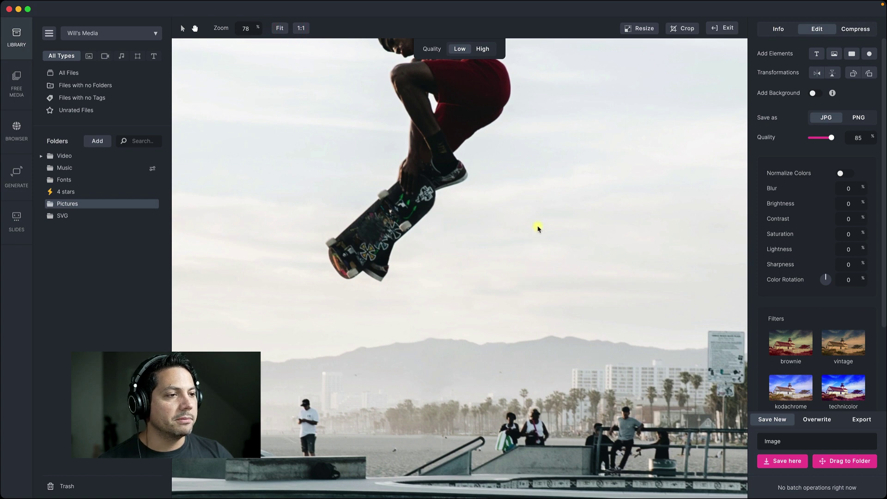
click(182, 30)
click(548, 262)
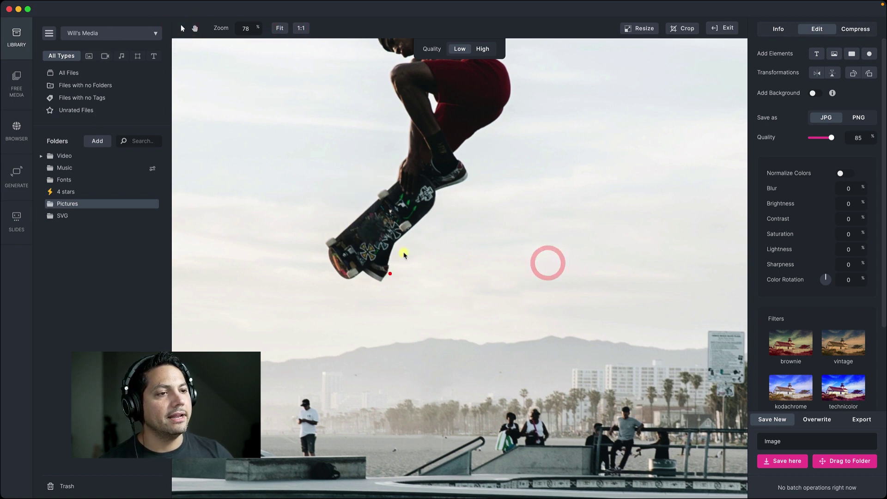
click(389, 274)
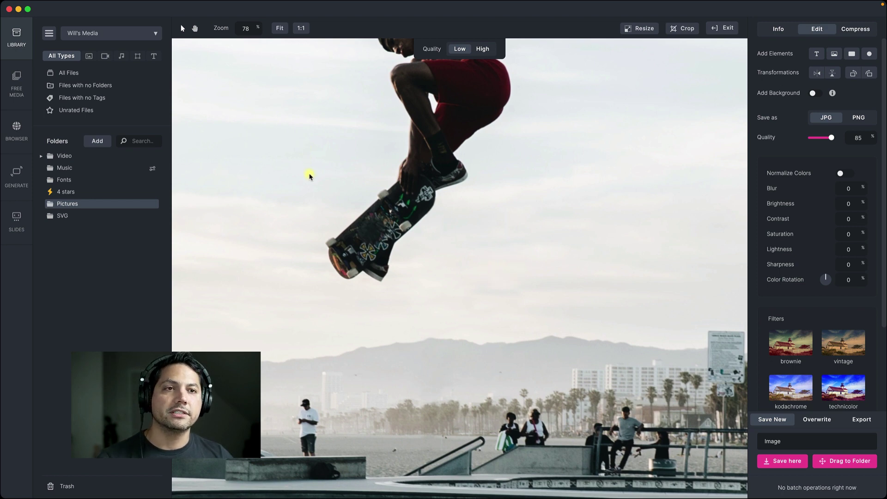
click(195, 29)
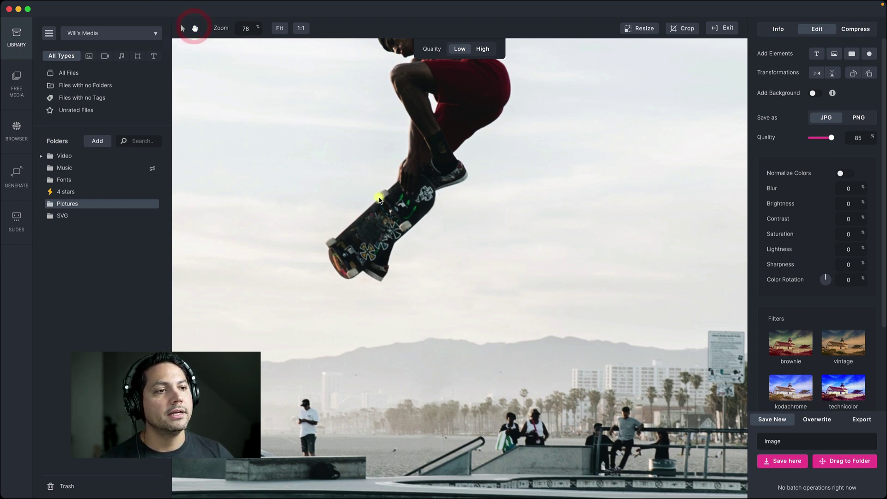
drag(379, 198, 476, 210)
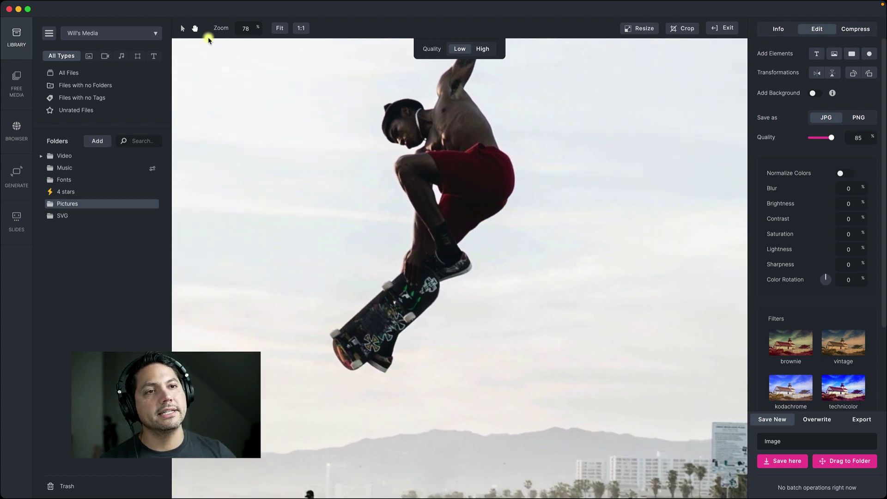
- Pan with Space held to centre the skater's upper body, then zoom in slightly further
click(184, 28)
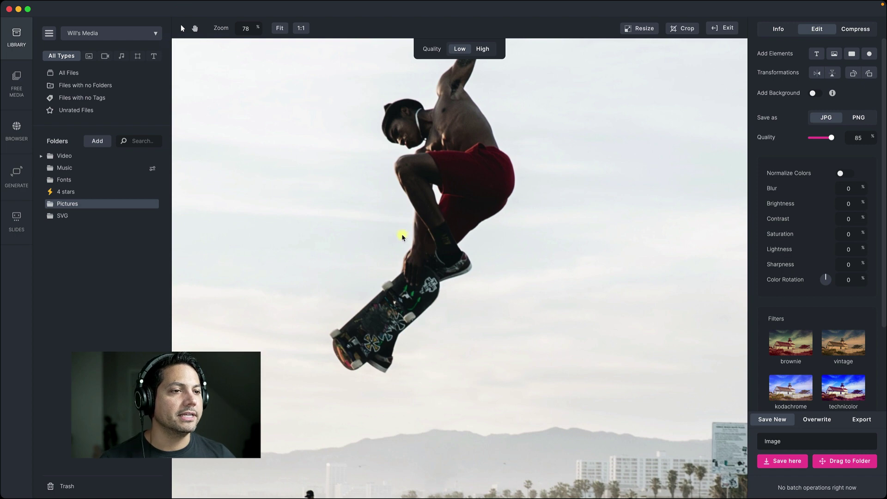
key(space)
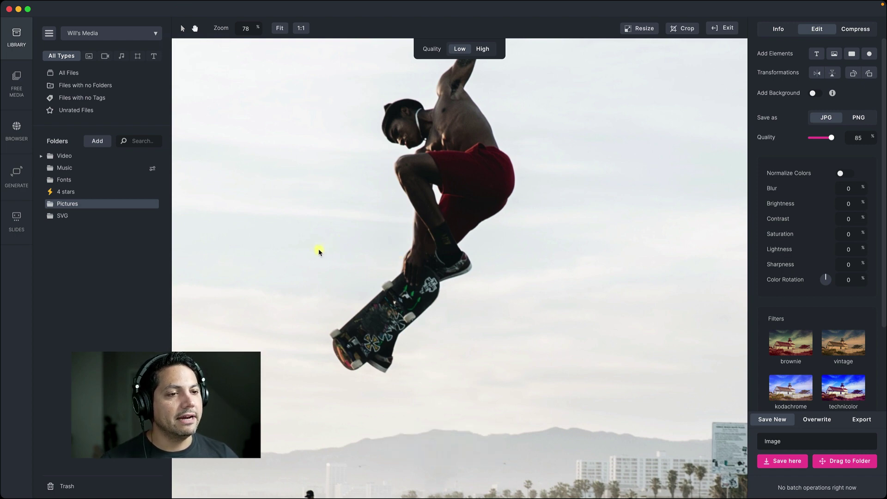
drag(319, 251, 331, 192)
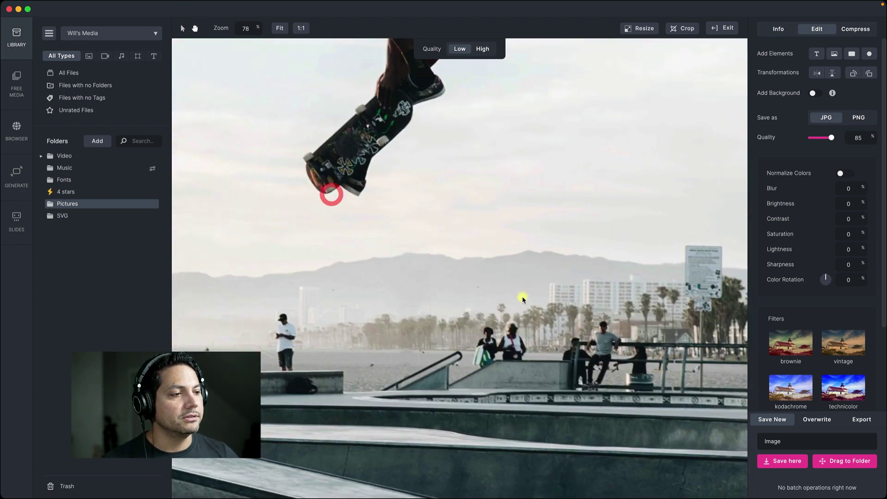
drag(521, 297, 558, 479)
drag(588, 313, 606, 408)
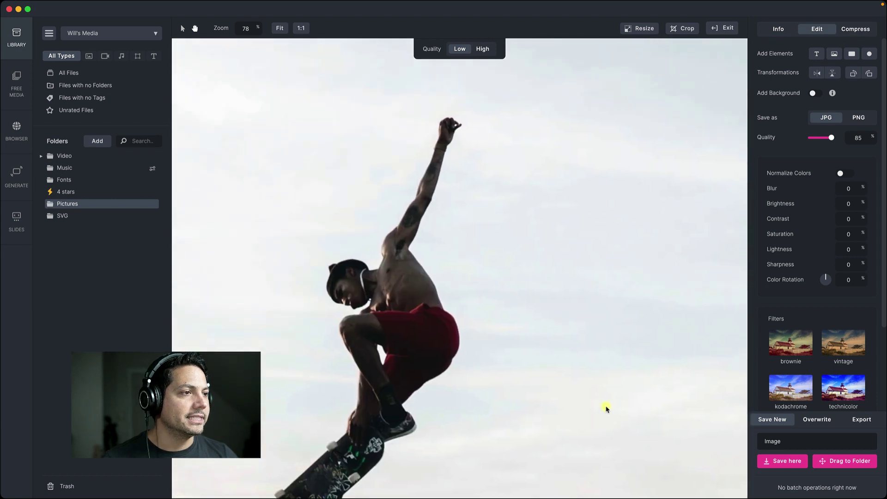
key(space)
drag(531, 342, 391, 268)
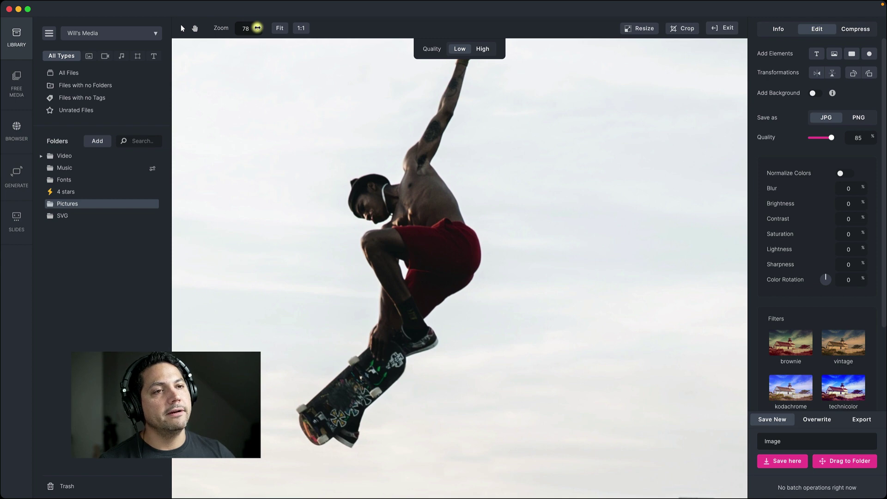
mouse_move(257, 28)
mouse_down()
mouse_move(272, 28)
mouse_move(234, 28)
mouse_move(259, 30)
mouse_up()
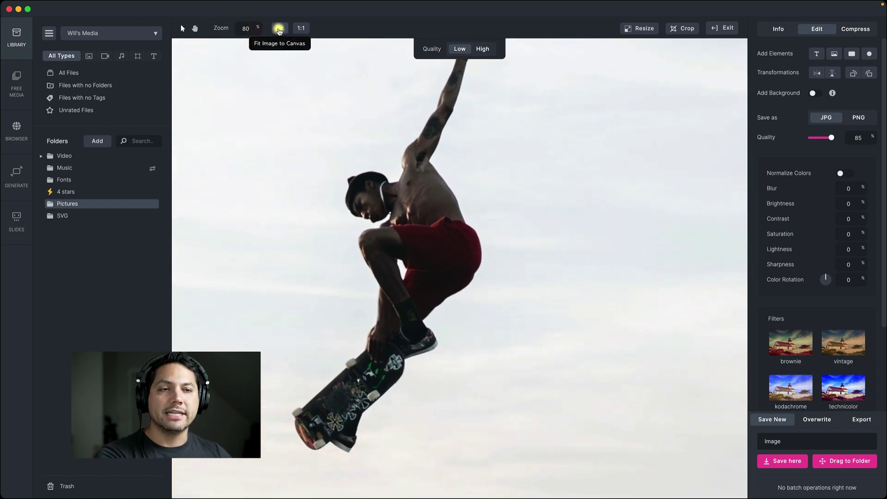
- View the photo at 100%, pan from skateboard to skatepark, then fit it back to 28%
click(279, 29)
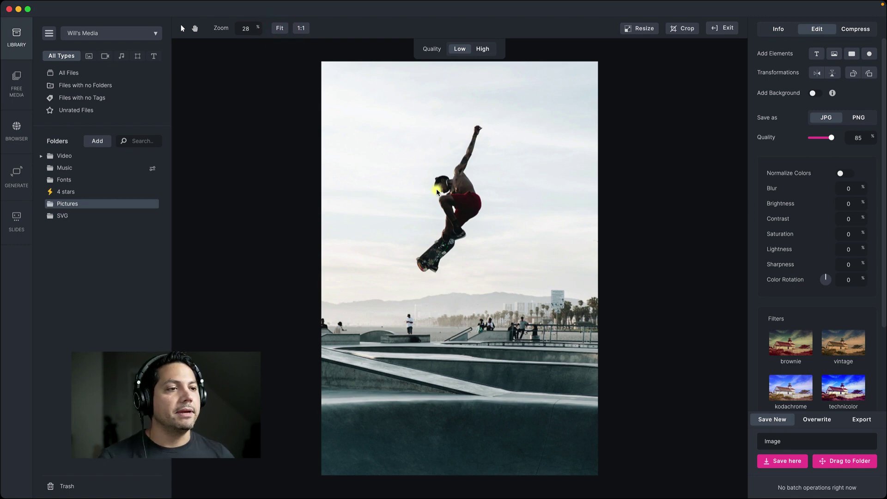
click(302, 29)
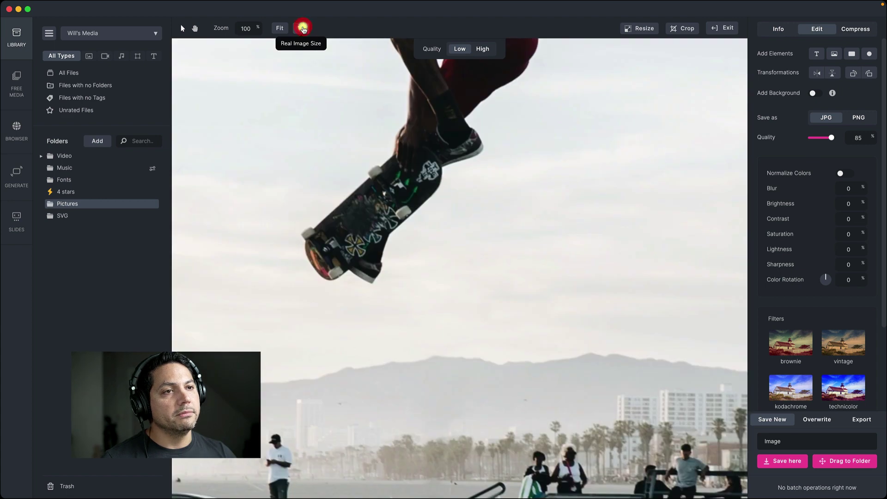
key(space)
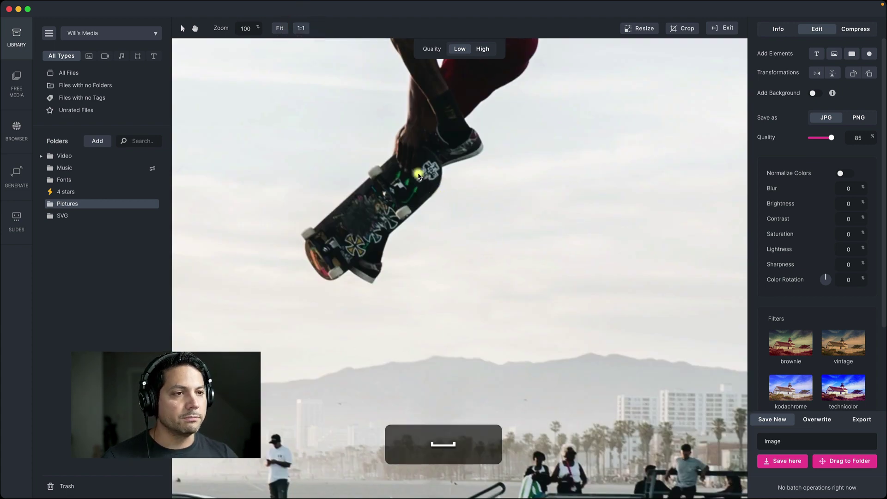
drag(366, 123, 427, 394)
drag(503, 344, 430, 145)
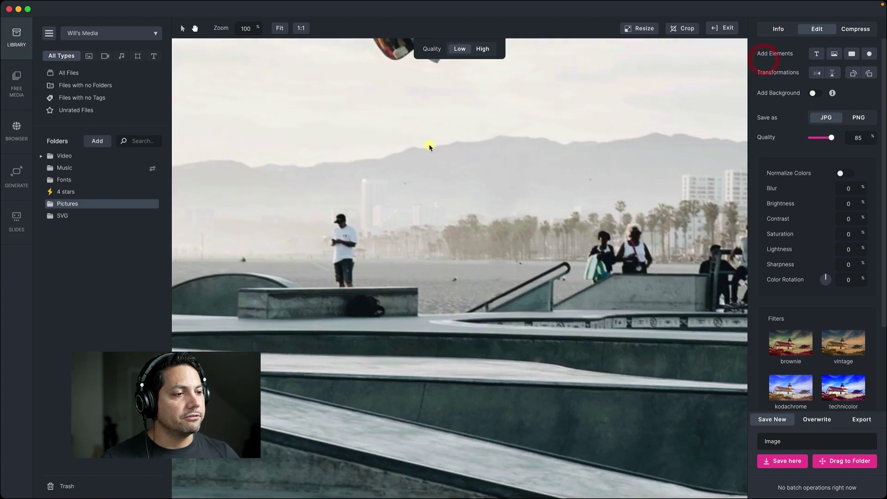
key(space)
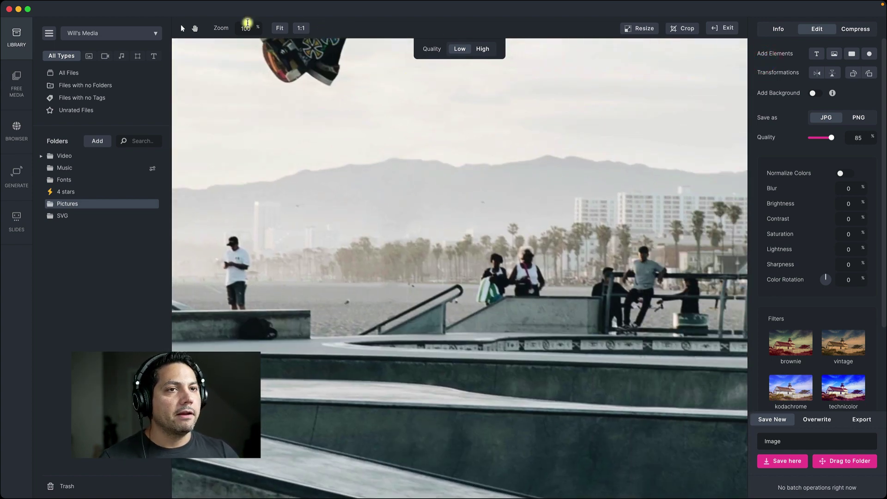
click(278, 28)
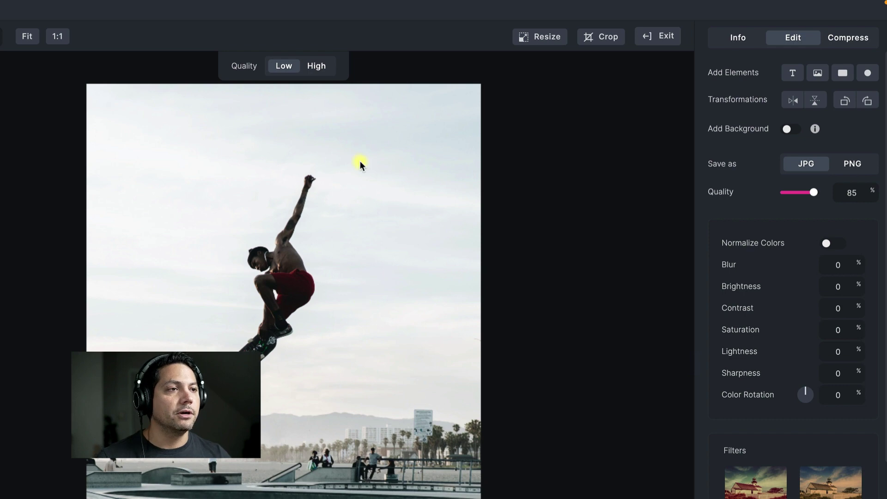
- Toggle preview quality to High and back to Low, then bring up the 2173 × 3254 resize settings
click(315, 65)
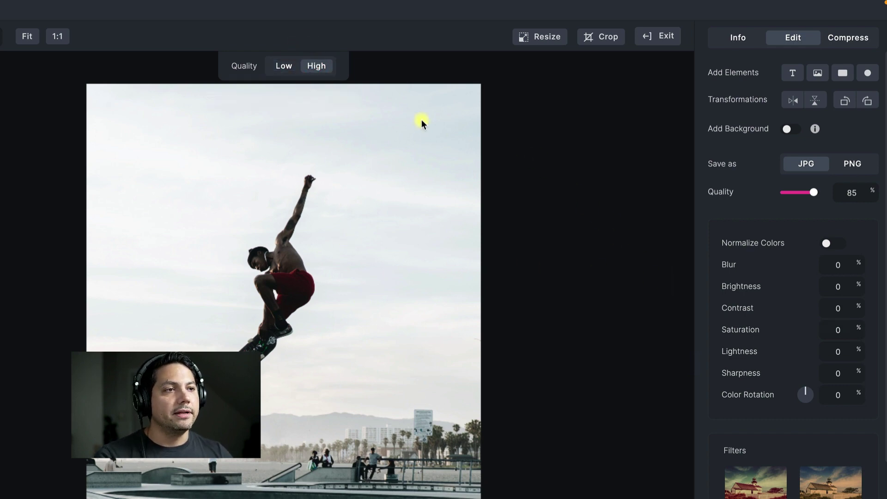
click(284, 65)
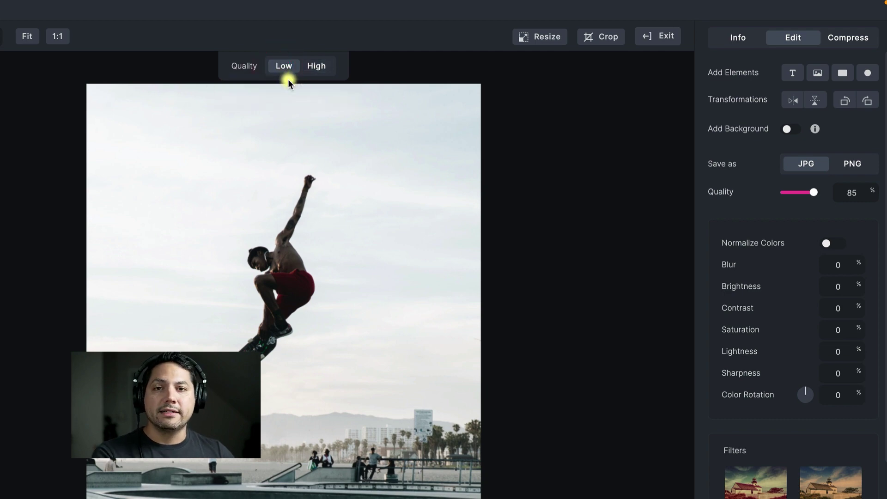
click(548, 38)
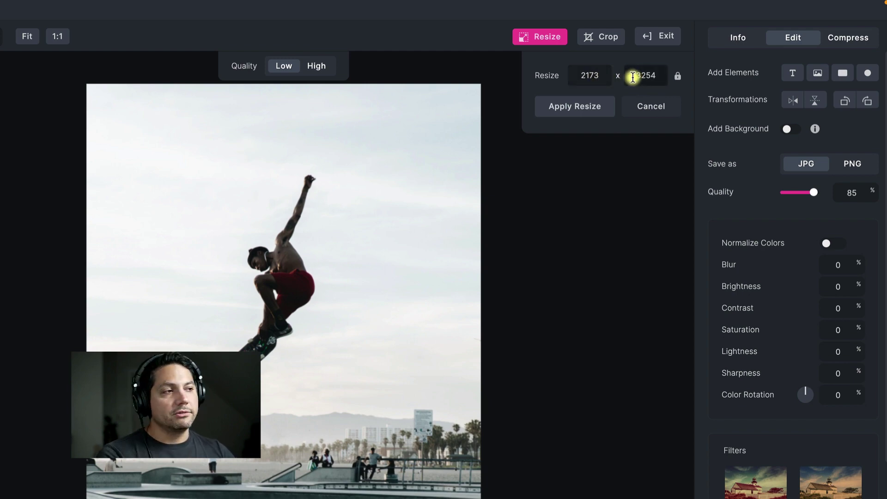
- Try a 500 × 748 size with aspect ratio kept locked, then cancel the resize
click(679, 80)
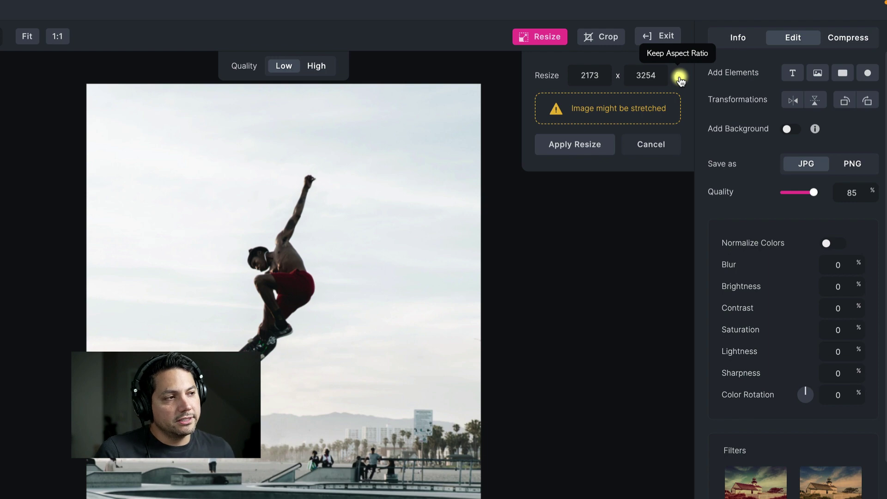
click(680, 80)
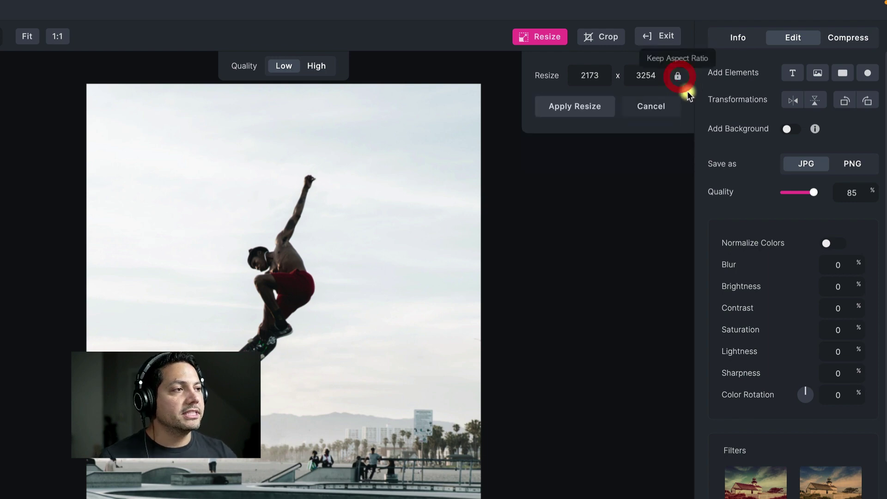
double_click(604, 74)
text(500)
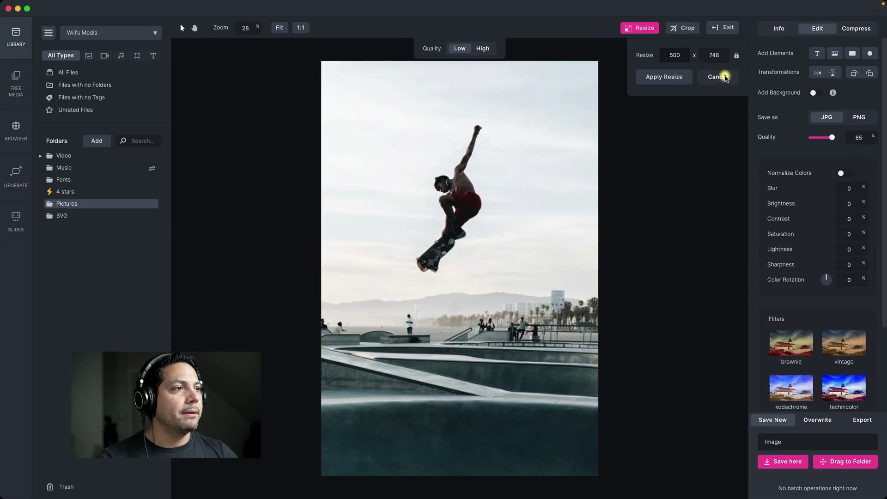
click(661, 107)
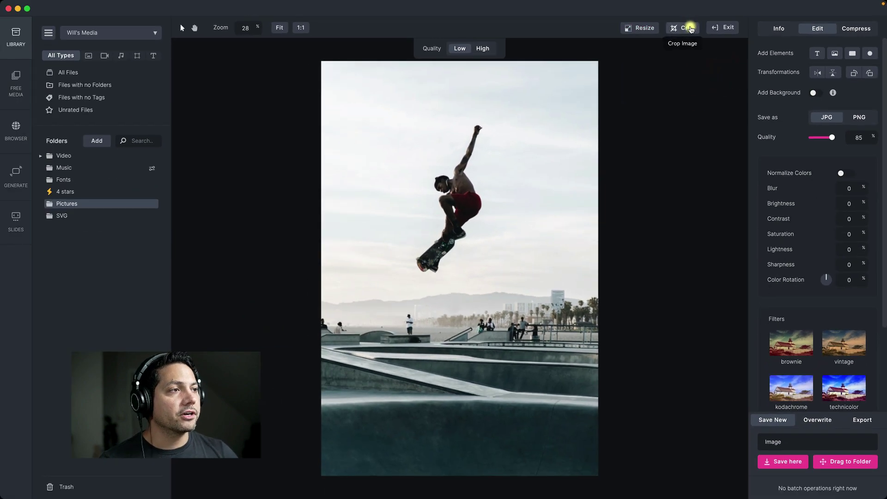
click(608, 37)
drag(460, 61, 451, 158)
drag(460, 474, 483, 321)
drag(483, 257, 483, 226)
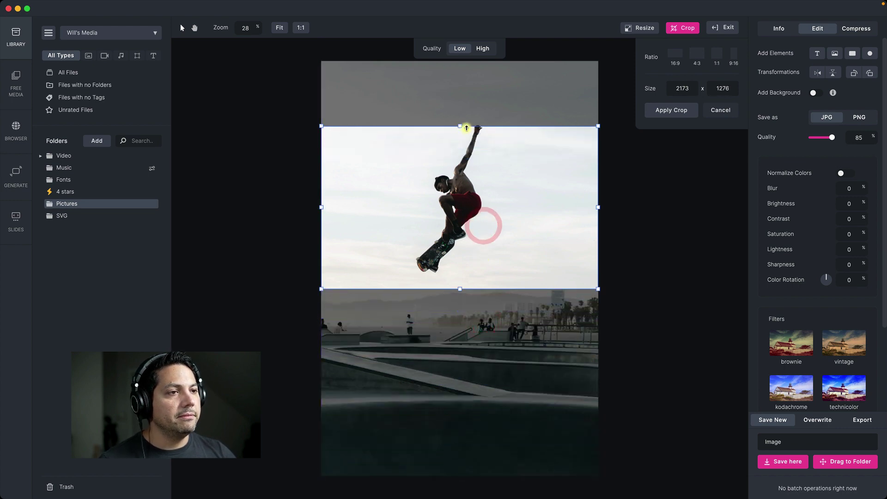
drag(460, 126, 458, 113)
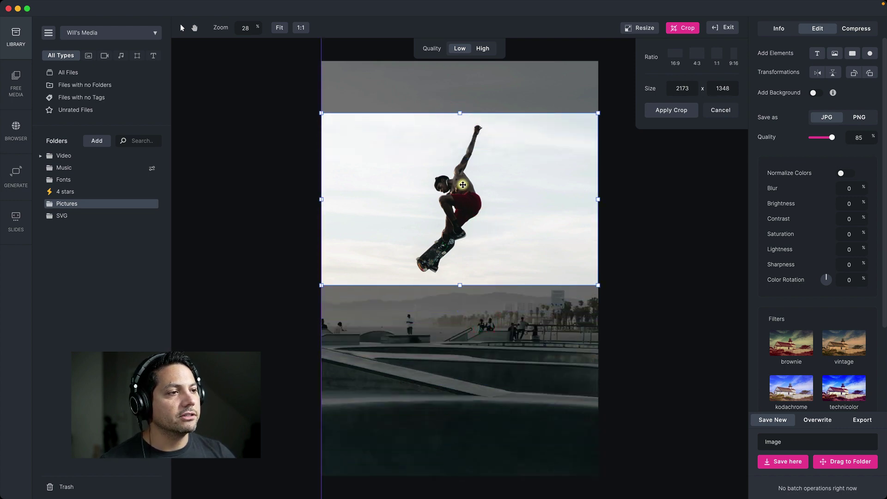
click(471, 187)
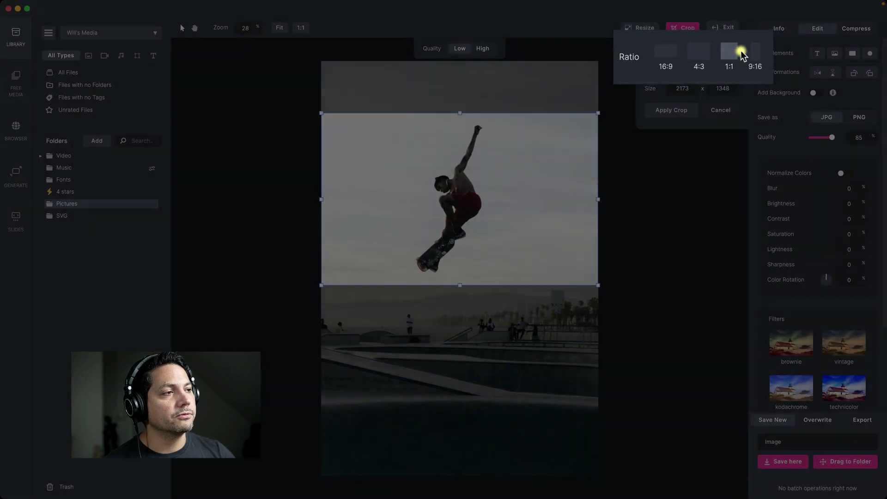
click(676, 53)
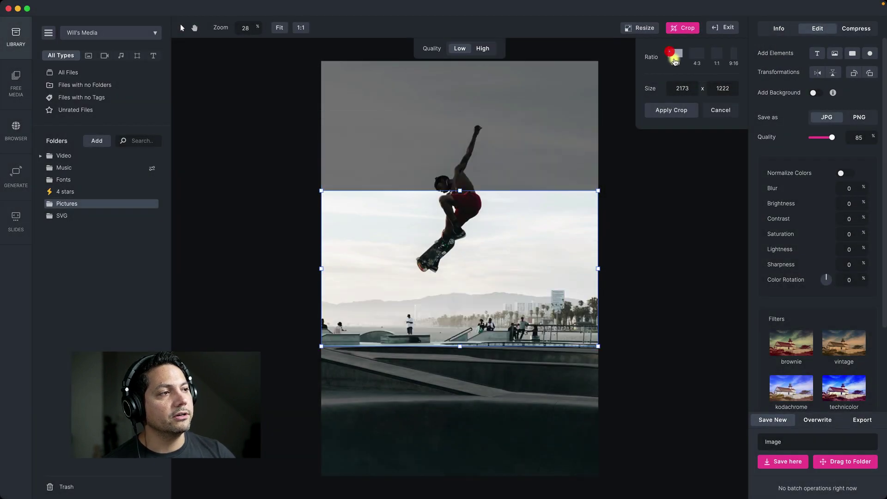
drag(414, 307, 422, 212)
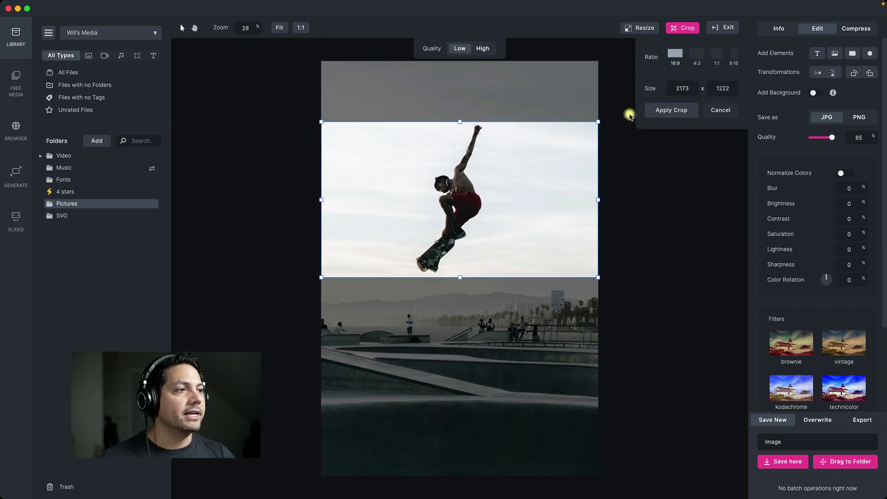
click(697, 53)
drag(461, 245, 455, 180)
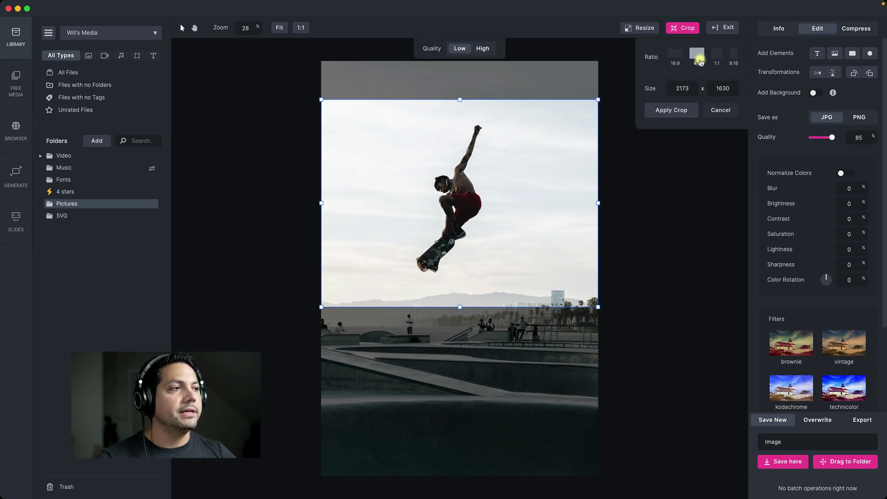
click(717, 54)
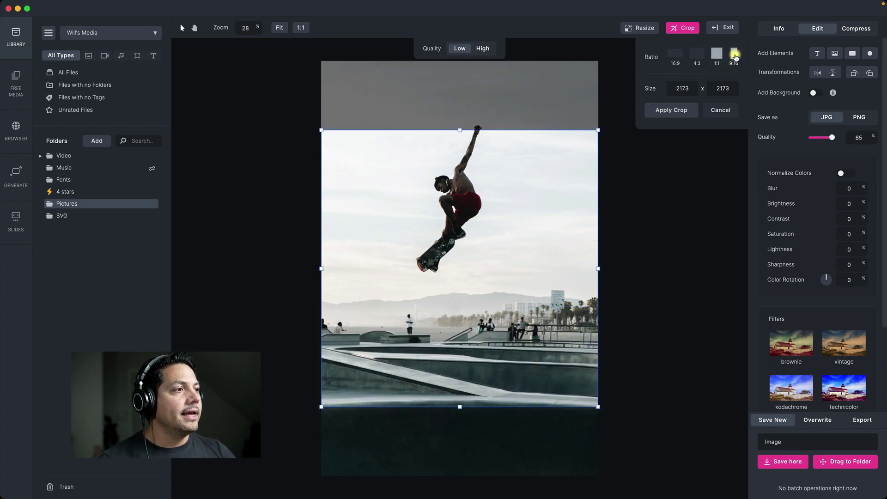
click(735, 55)
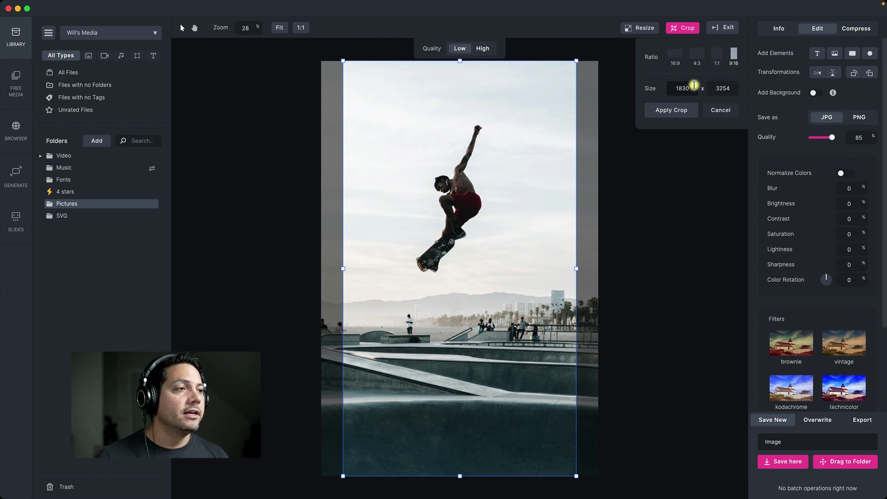
click(683, 27)
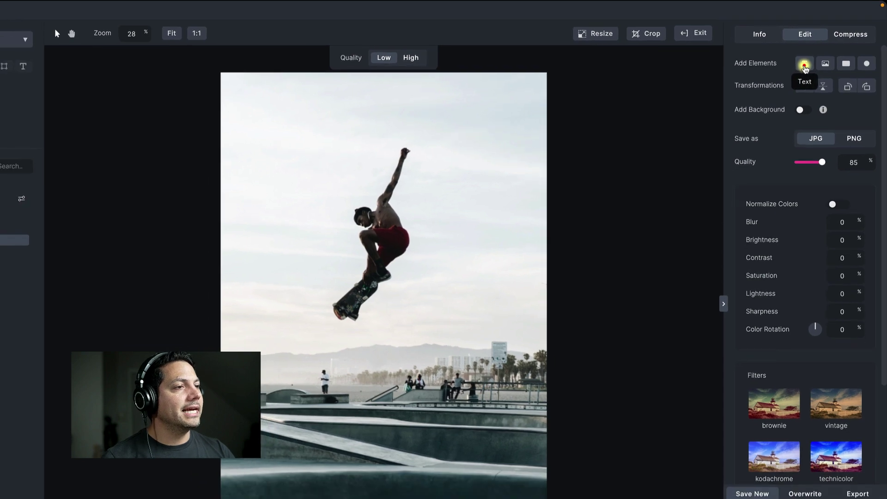
- Add a white 'Your Text Here' text element in Archivo Black Regular to the photo
click(805, 67)
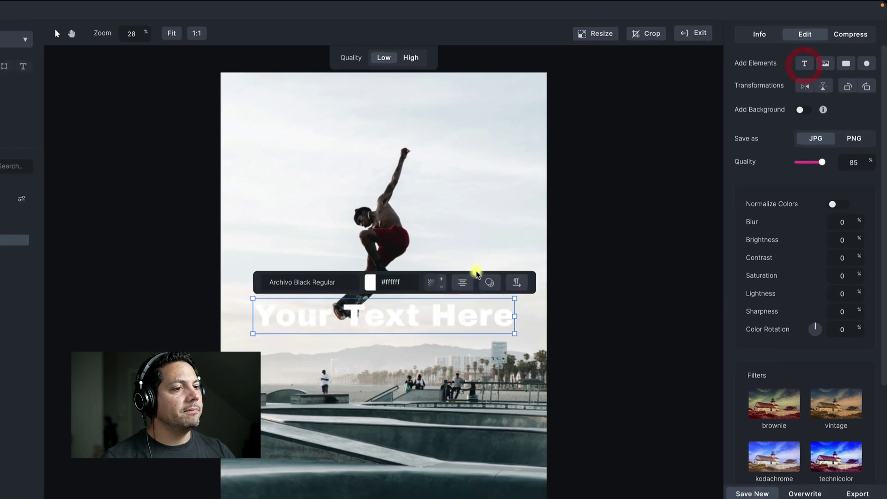